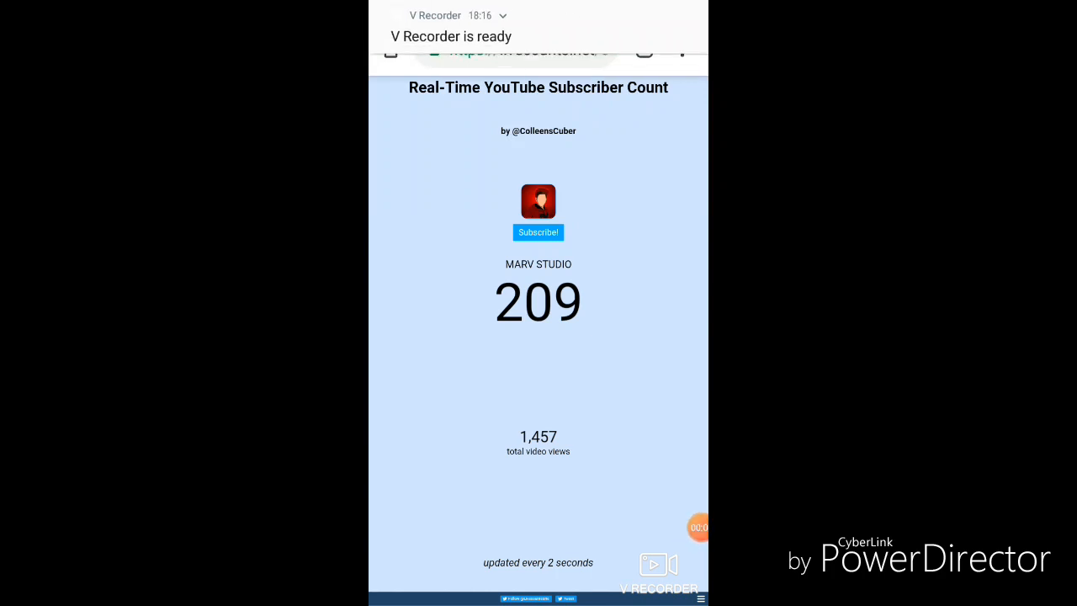
Step: Start entering a new web address to reach google.com
{"action": "left_click", "coordinate": [529, 49]}
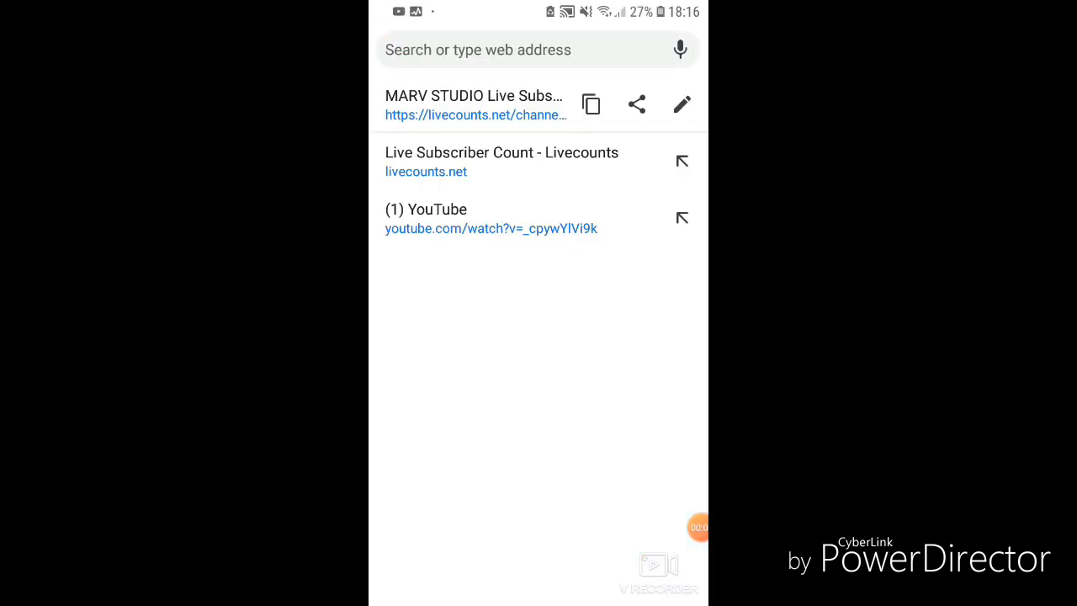
{"action": "type", "text": "google.com"}
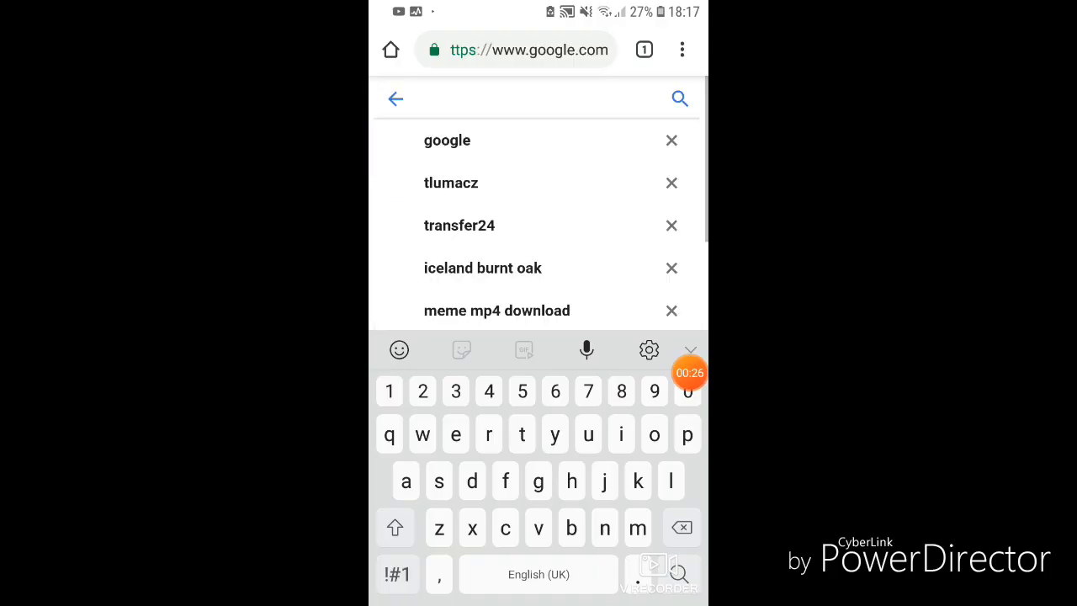
{"action": "type", "text": "rue skate"}
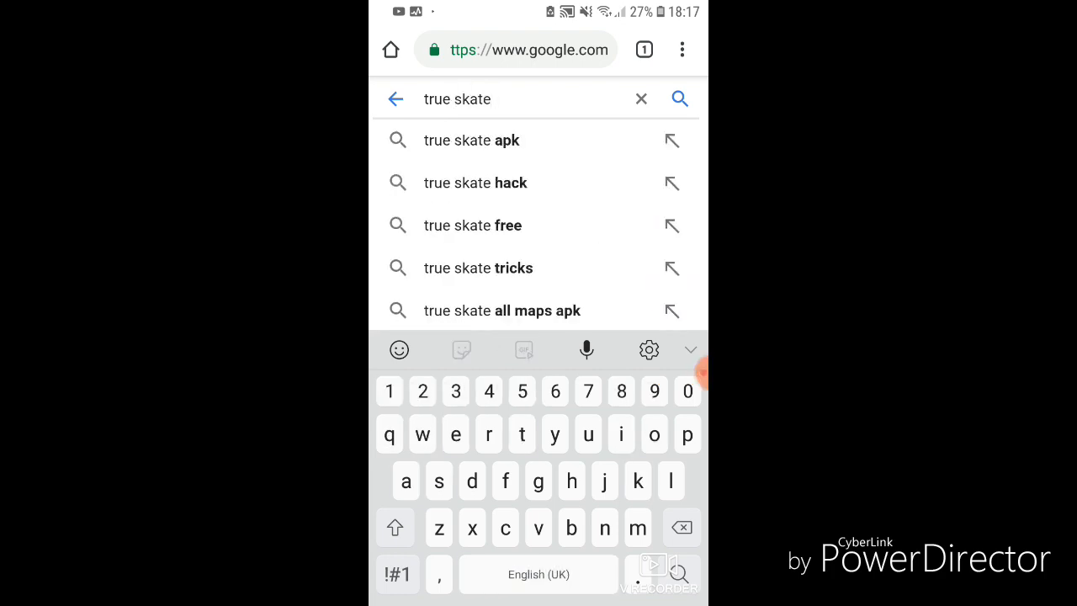
Step: Search 'true skate apk' and open the True Skate 1.5.5 ApkHere.com result
{"action": "left_click", "coordinate": [501, 310]}
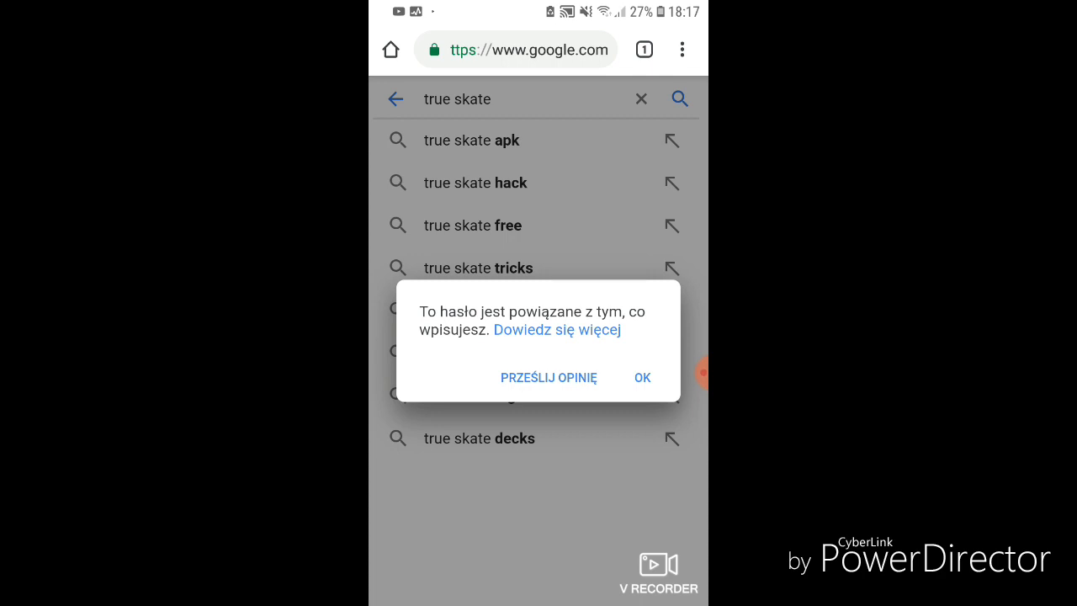
{"action": "left_click", "coordinate": [641, 377]}
{"action": "left_click", "coordinate": [471, 140]}
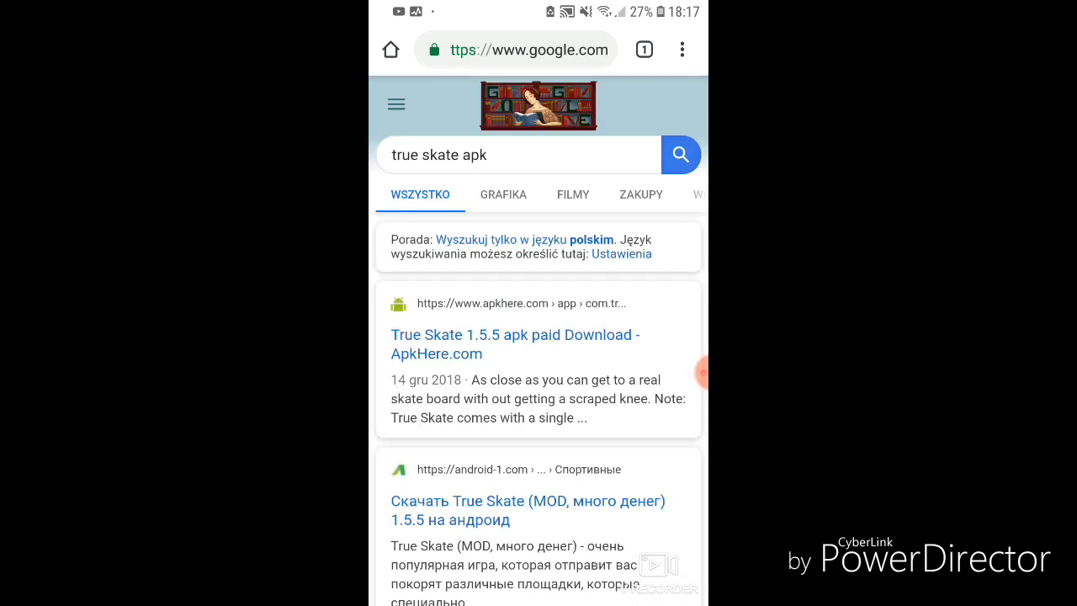
{"action": "scroll", "coordinate": [538, 379], "scroll_direction": "down", "scroll_amount": 2}
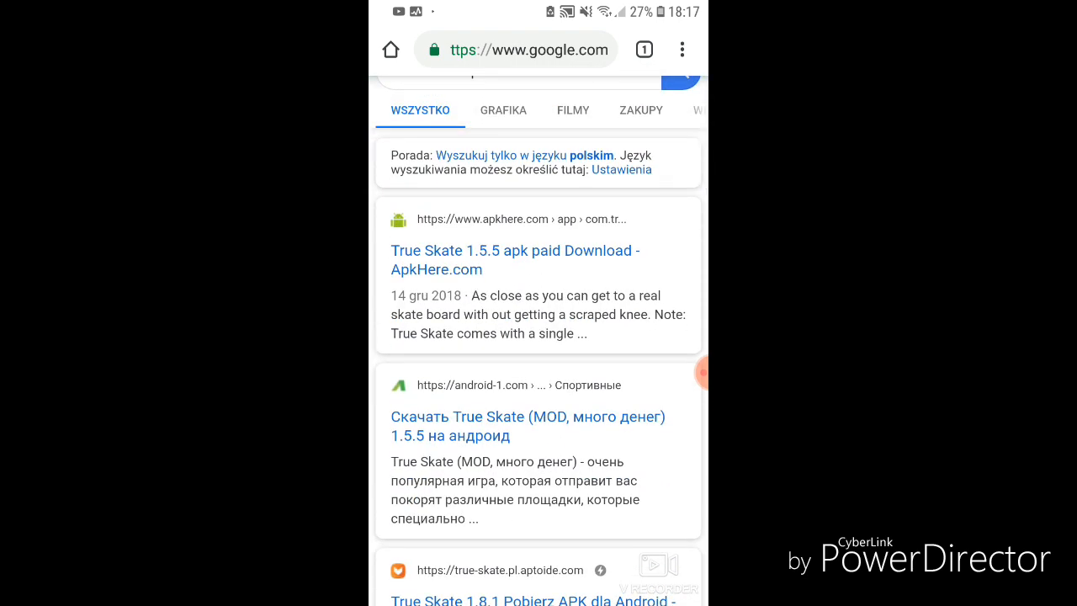
{"action": "left_click", "coordinate": [515, 250]}
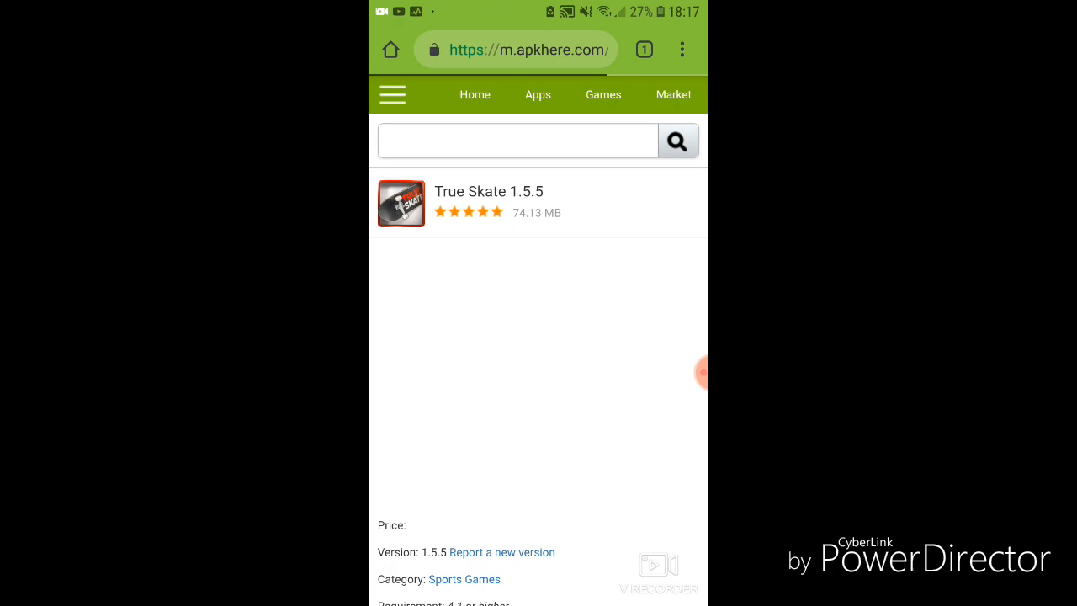
{"action": "scroll", "coordinate": [538, 337], "scroll_direction": "down", "scroll_amount": 5}
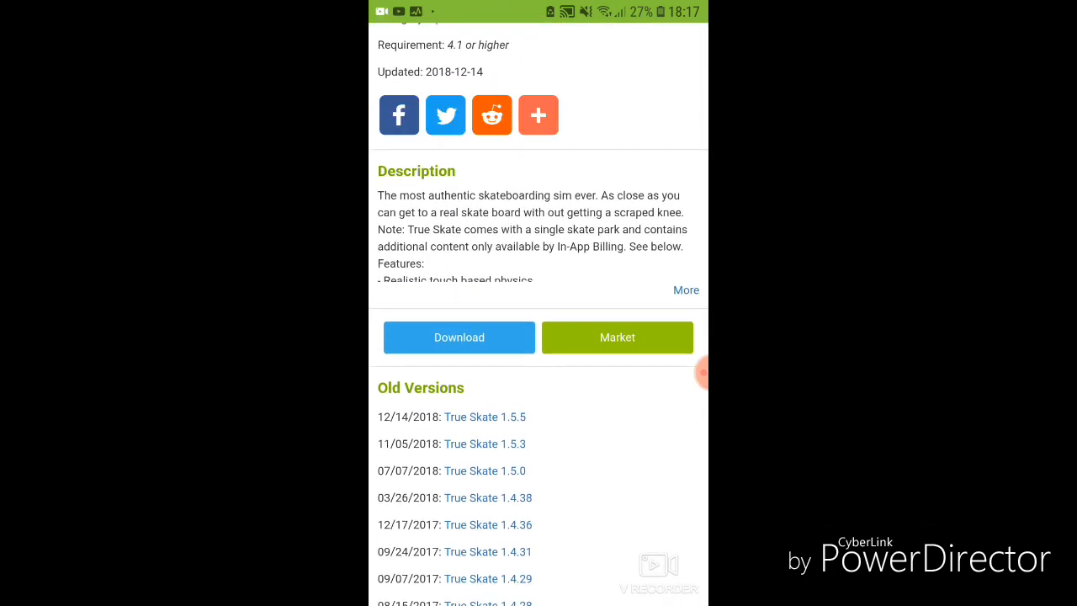
{"action": "scroll", "coordinate": [539, 336], "scroll_direction": "down", "scroll_amount": 5}
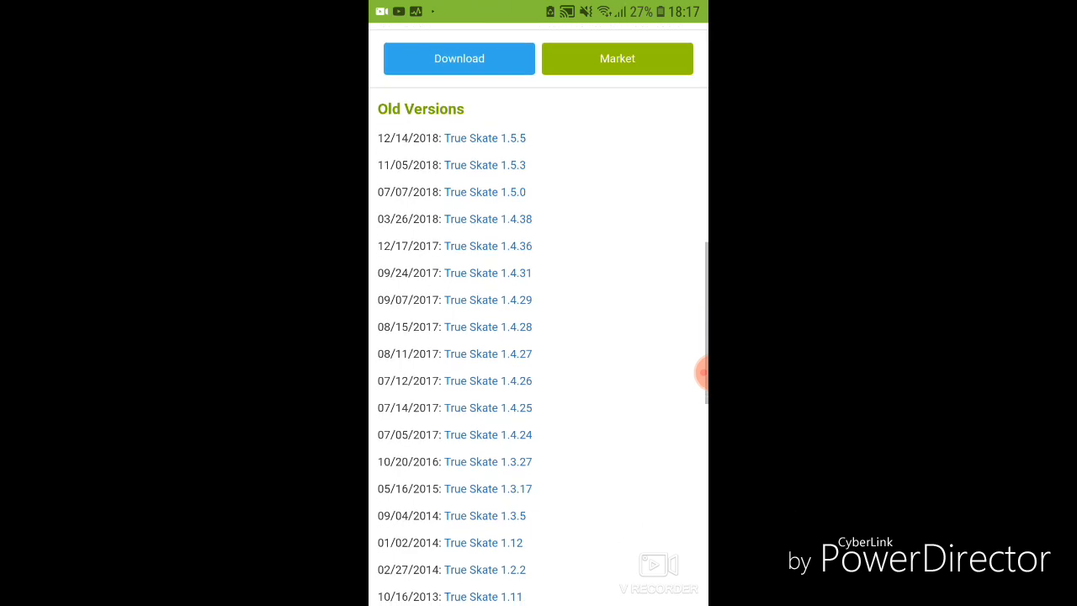
{"action": "scroll", "coordinate": [538, 303], "scroll_direction": "up", "scroll_amount": 5}
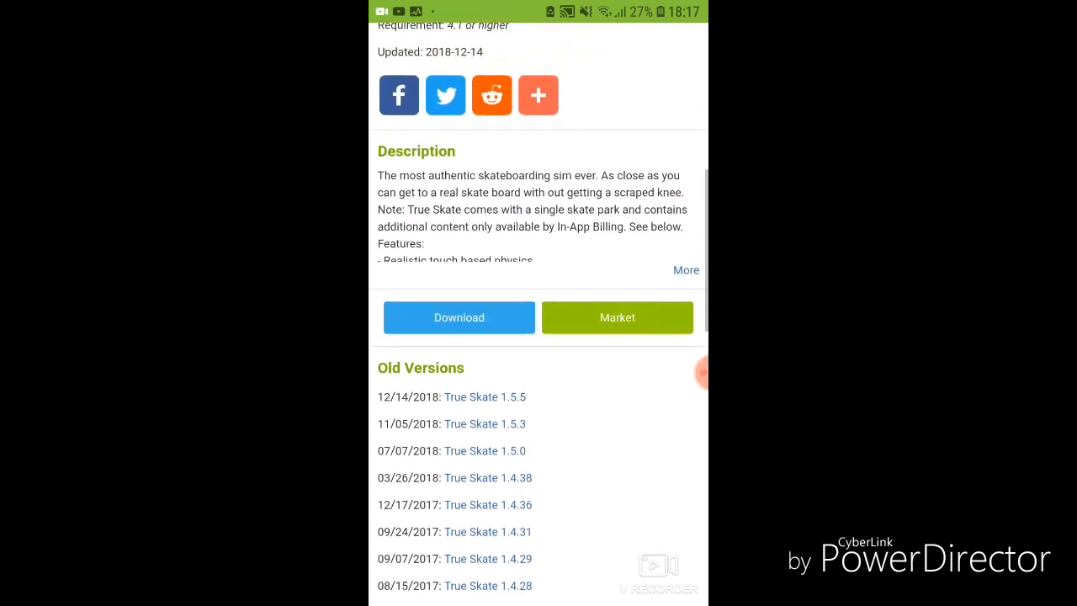
Step: Expand the download notification and view the True Skate APK in Chrome's Downloads list
{"action": "left_click", "coordinate": [561, 222]}
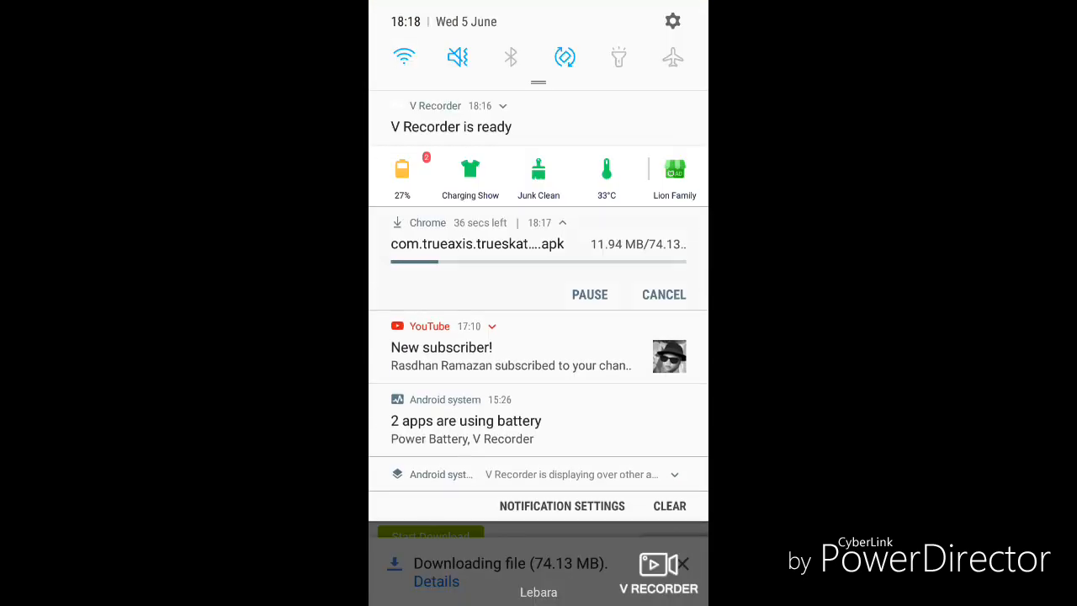
{"action": "left_click", "coordinate": [436, 581]}
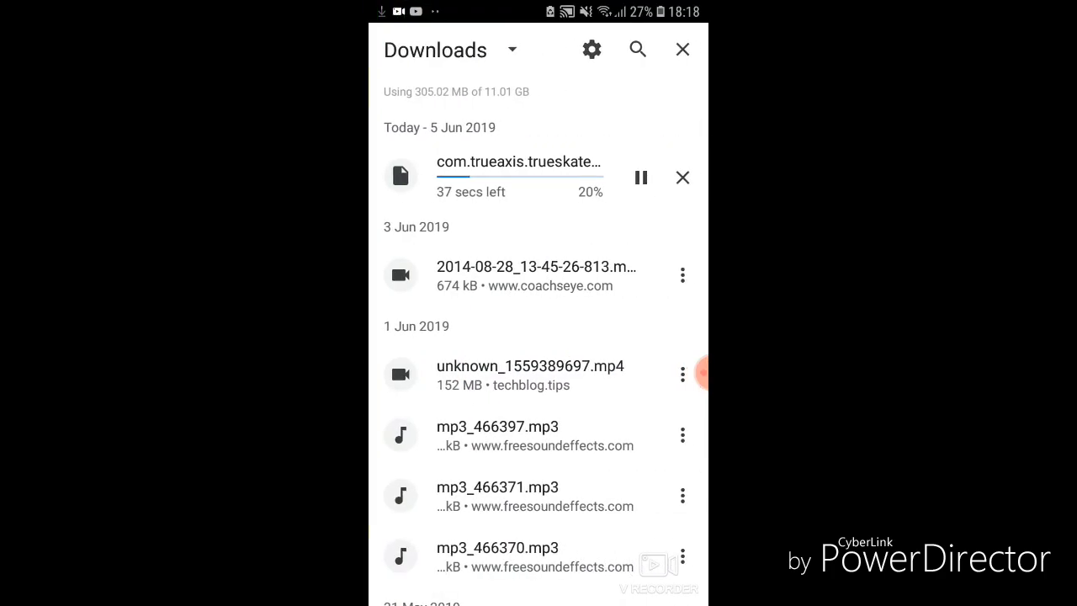